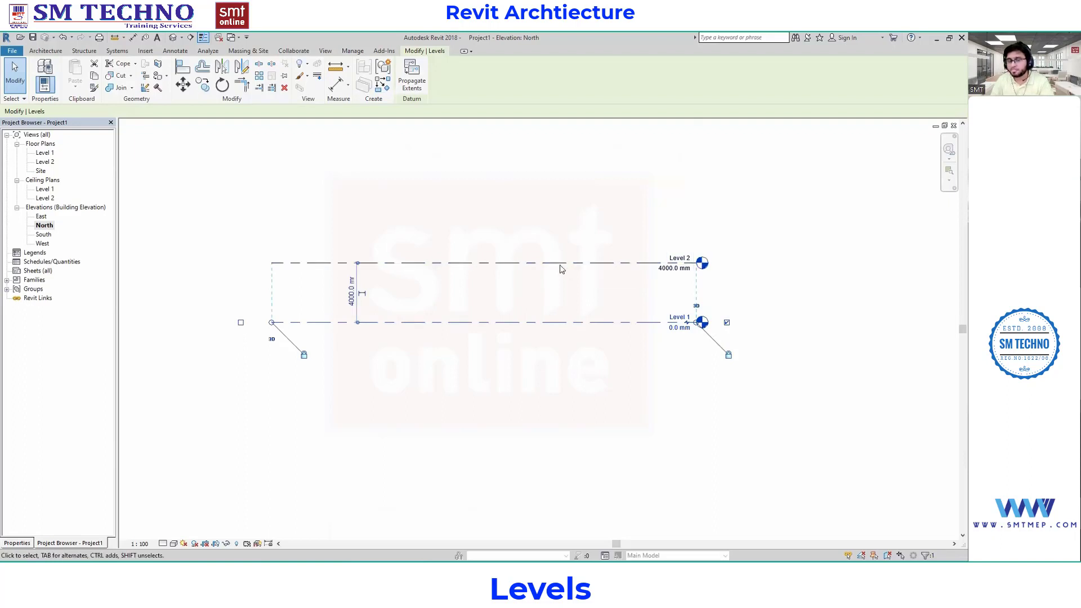
Try setting the distance between the two levels to 3000 mm with Level 1 selected, and undo the change
{"action": "left_click", "coordinate": [352, 299]}
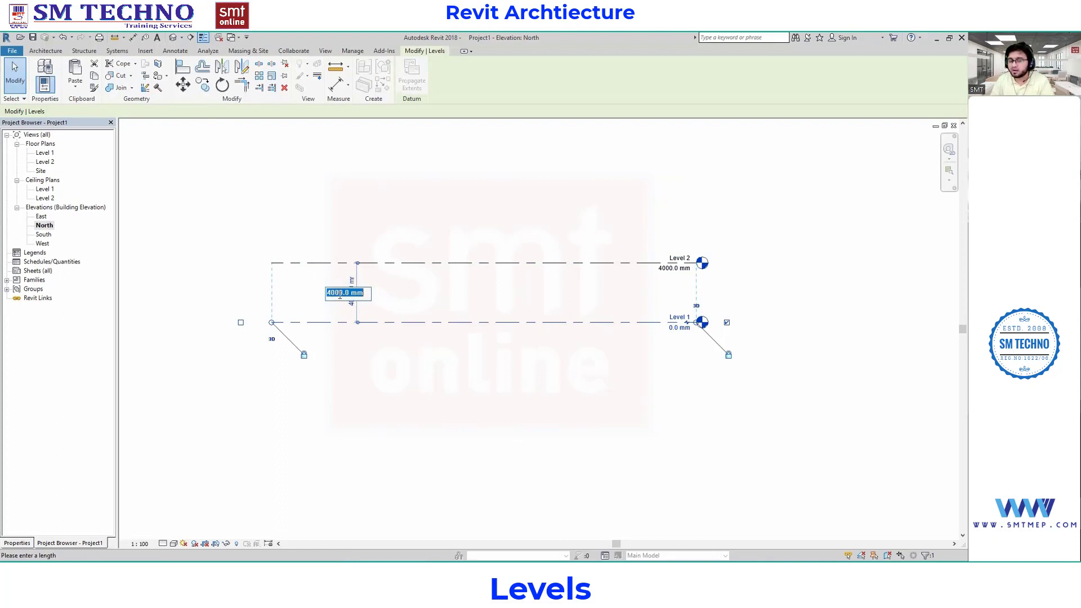
{"action": "type", "text": "3000"}
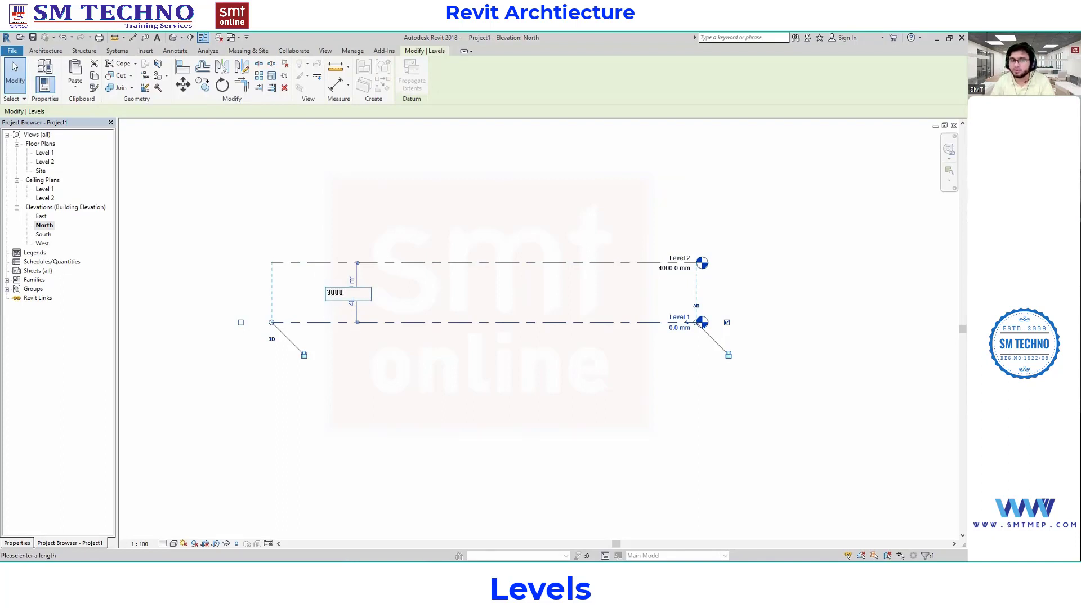
{"action": "key", "text": "Return"}
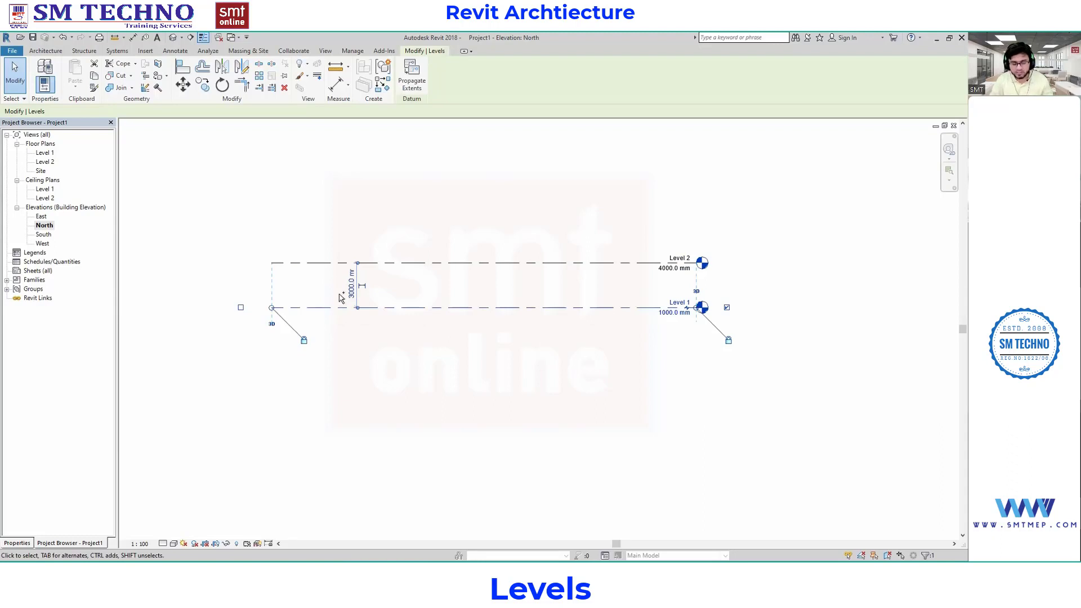
{"action": "key", "text": "ctrl+z"}
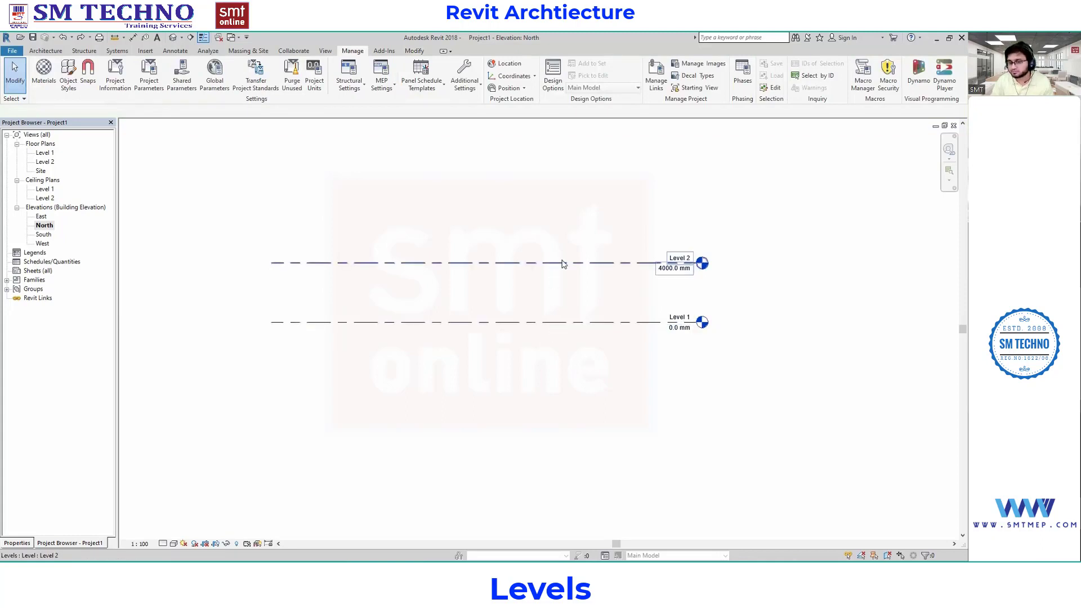
Try setting Level 2's elevation to 30000 mm, and undo the change
{"action": "scroll", "coordinate": [679, 279], "scroll_direction": "up", "scroll_amount": 2}
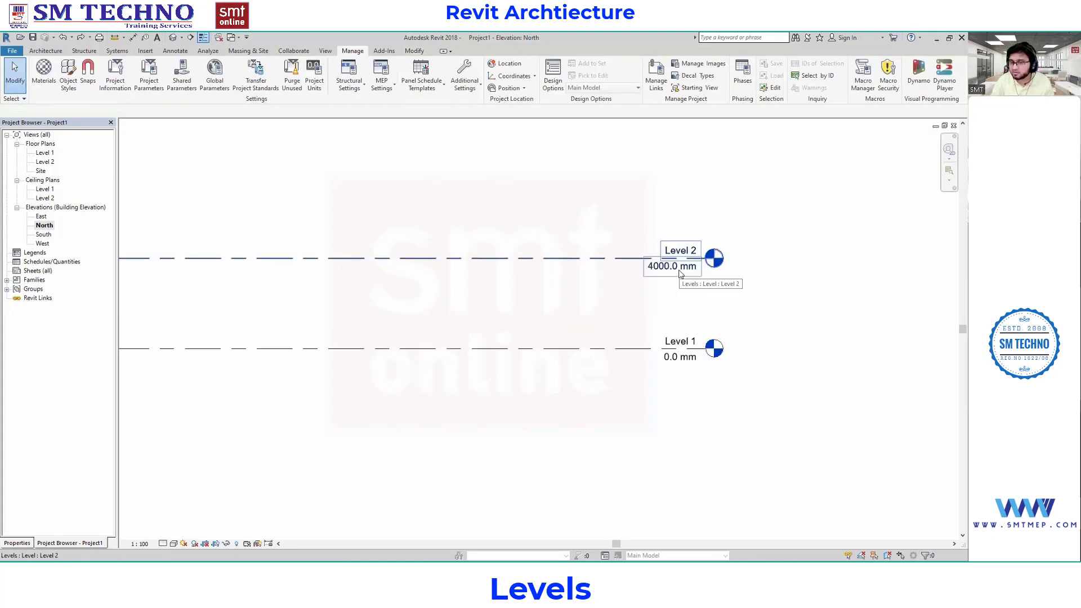
{"action": "left_click", "coordinate": [681, 274]}
{"action": "left_click", "coordinate": [678, 269]}
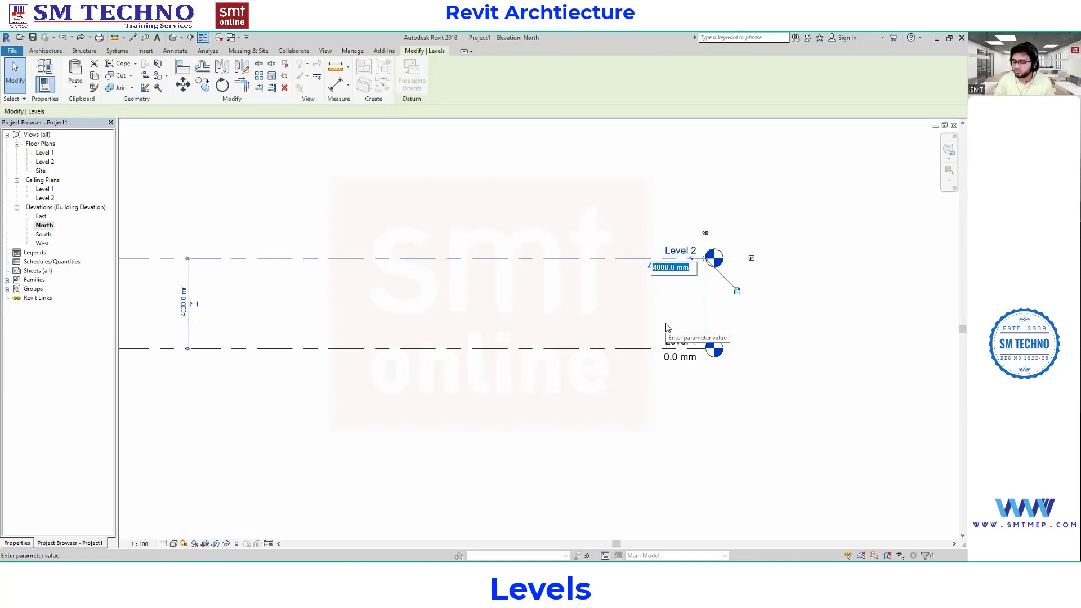
{"action": "type", "text": "30000"}
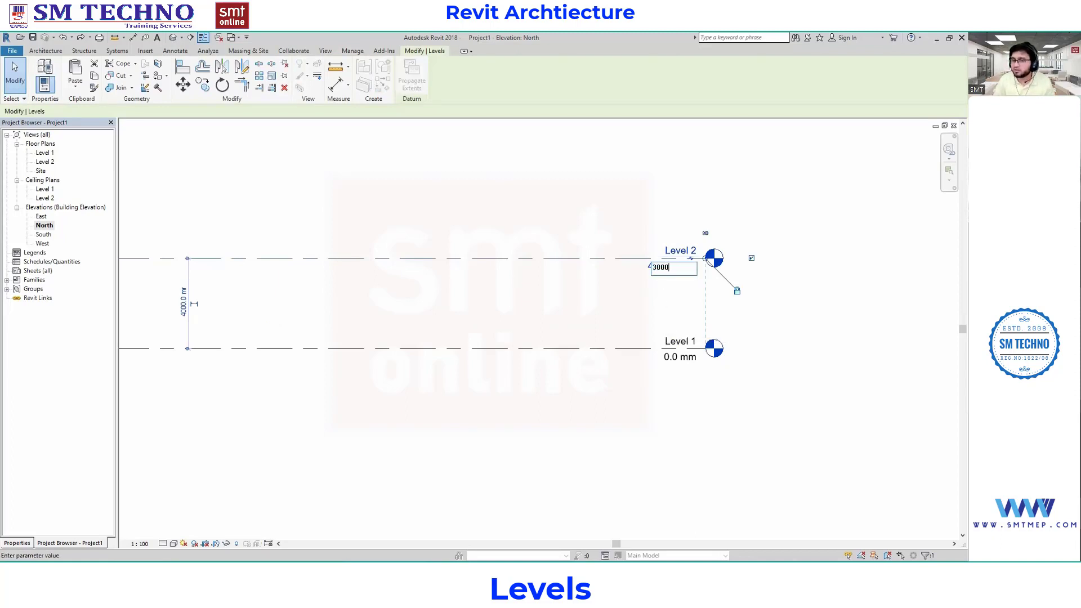
{"action": "key", "text": "Return"}
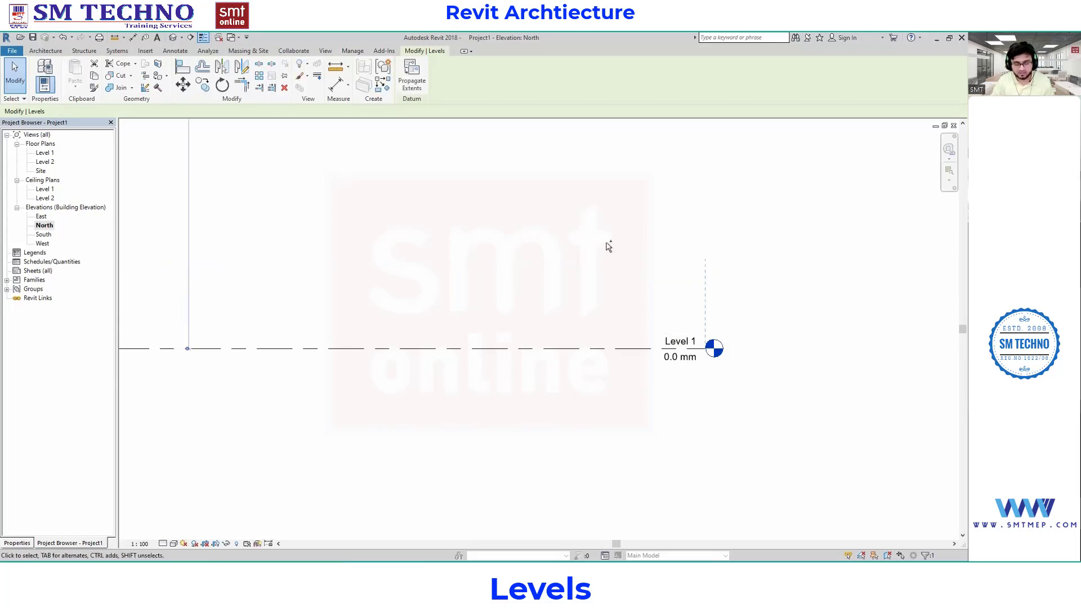
{"action": "key", "text": "ctrl+z"}
Set Level 2's elevation to 3000 mm and deselect the level
{"action": "left_click", "coordinate": [653, 267]}
{"action": "left_click", "coordinate": [653, 270]}
{"action": "left_click", "coordinate": [663, 268]}
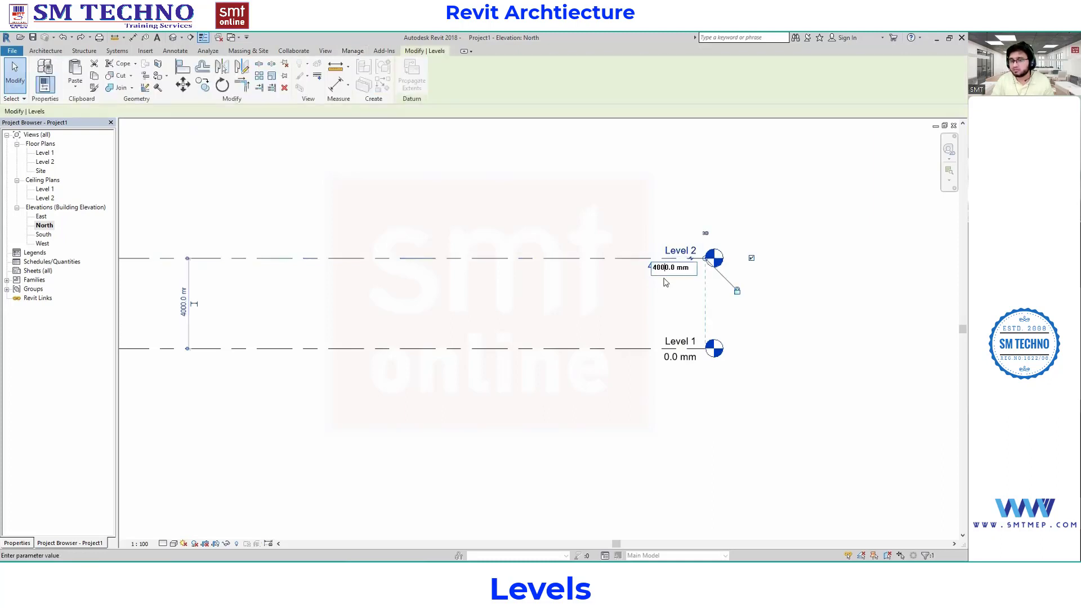
{"action": "key", "text": "BackSpace"}
{"action": "key", "text": "BackSpace"}
{"action": "key", "text": "BackSpace"}
{"action": "type", "text": "300"}
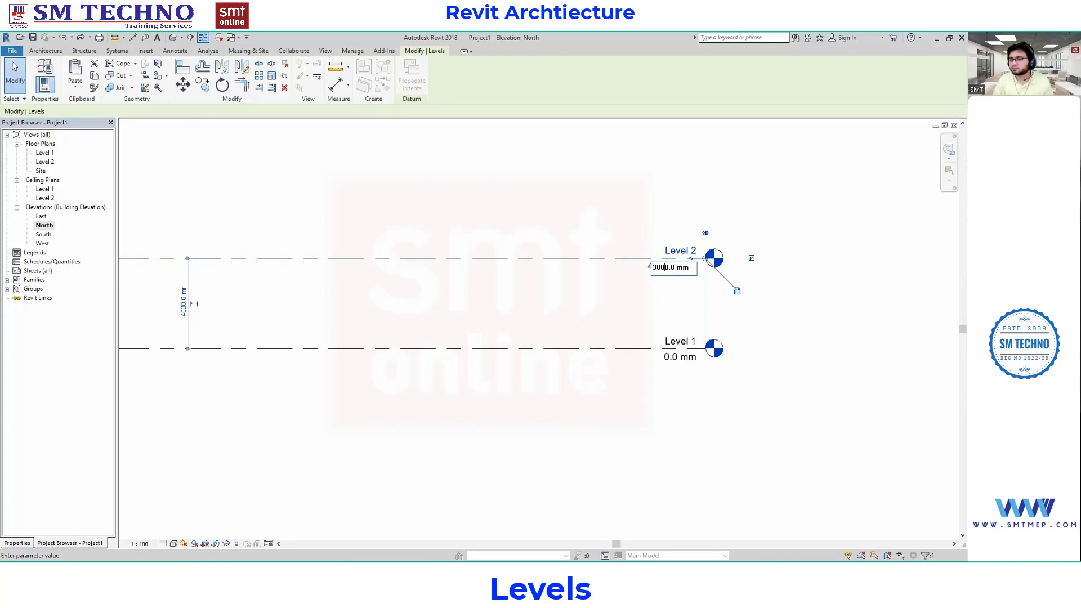
{"action": "key", "text": "Return"}
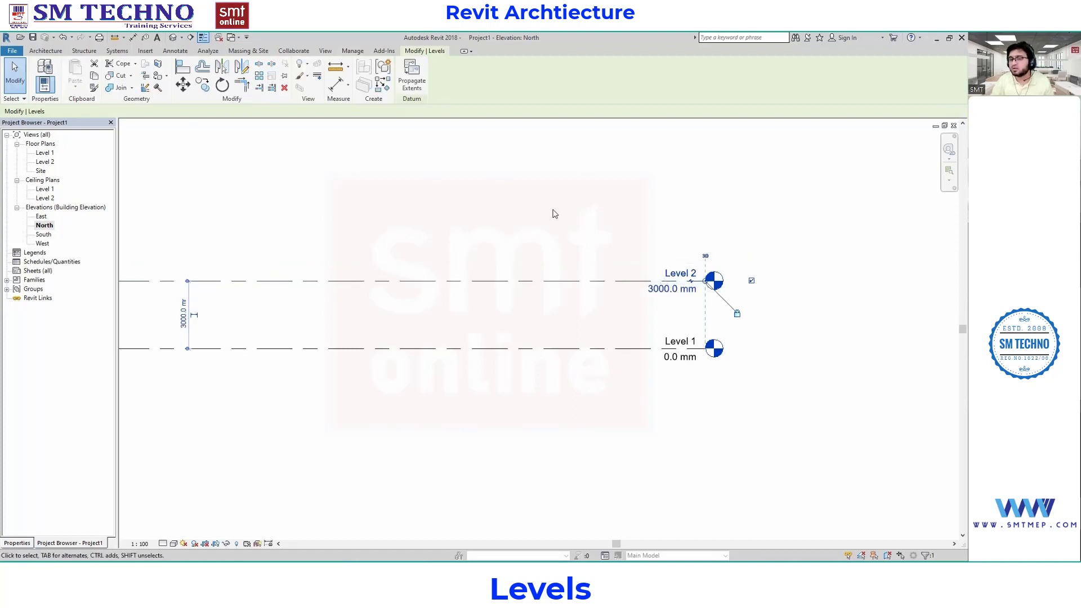
{"action": "left_click", "coordinate": [605, 336]}
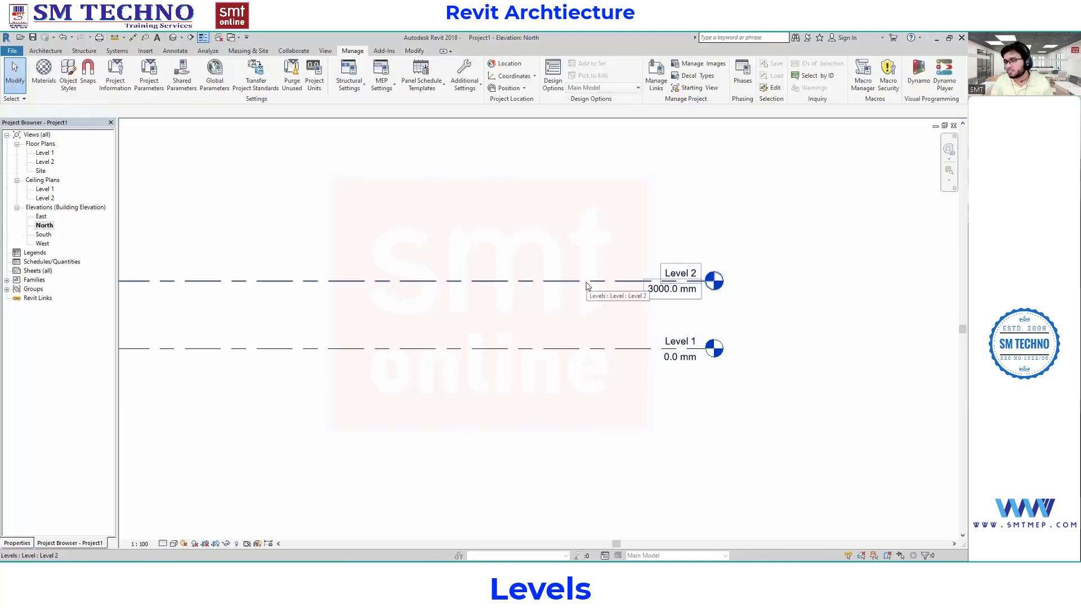
Enter Level 2's elevation in feet as 10'
{"action": "left_click", "coordinate": [657, 294]}
{"action": "left_click", "coordinate": [656, 290]}
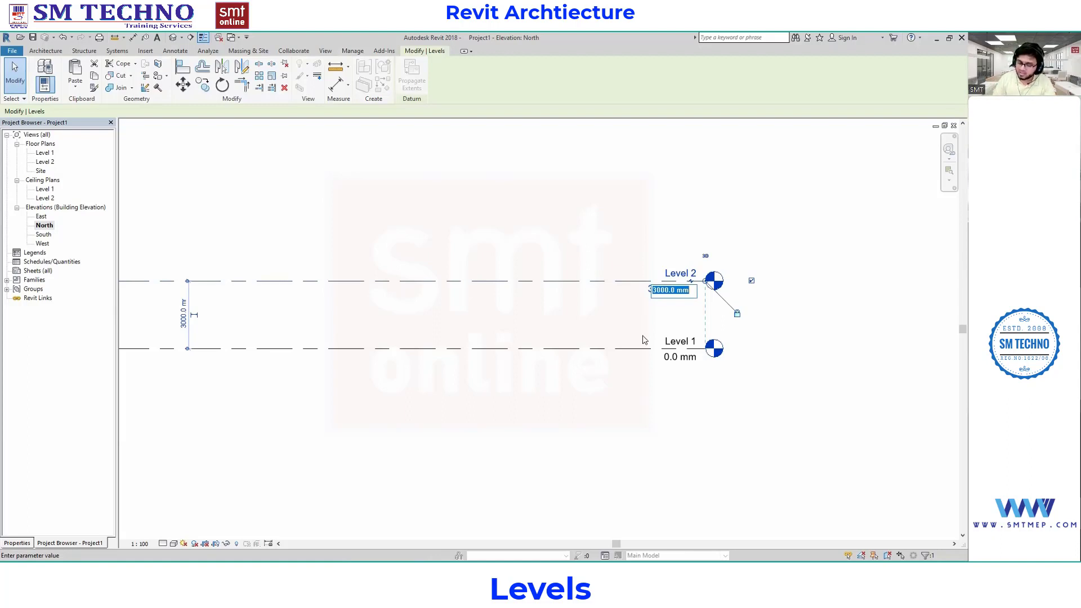
{"action": "type", "text": "10'"}
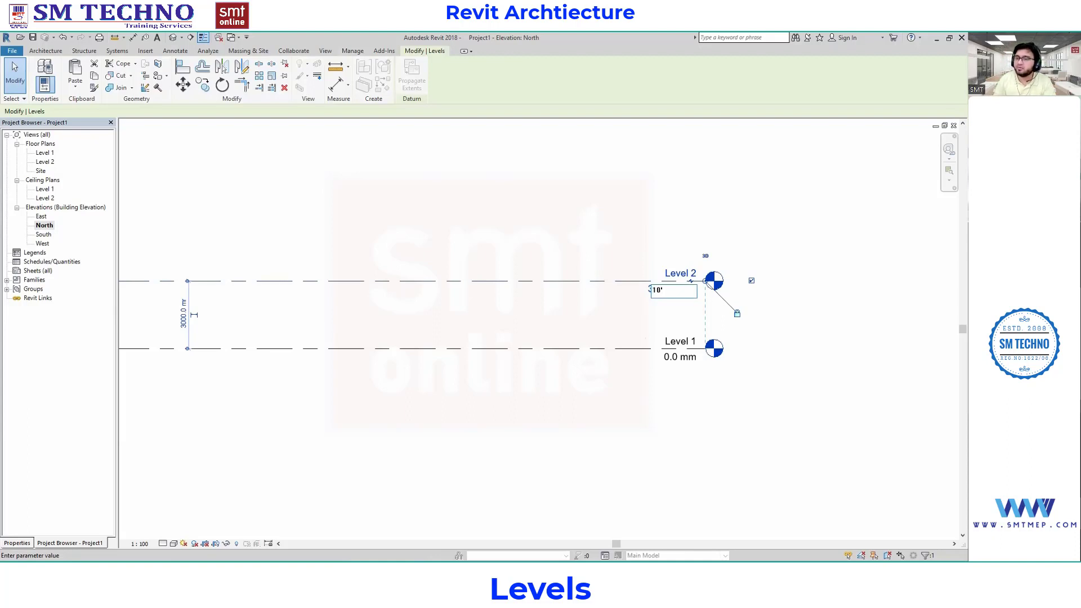
{"action": "key", "text": "Return"}
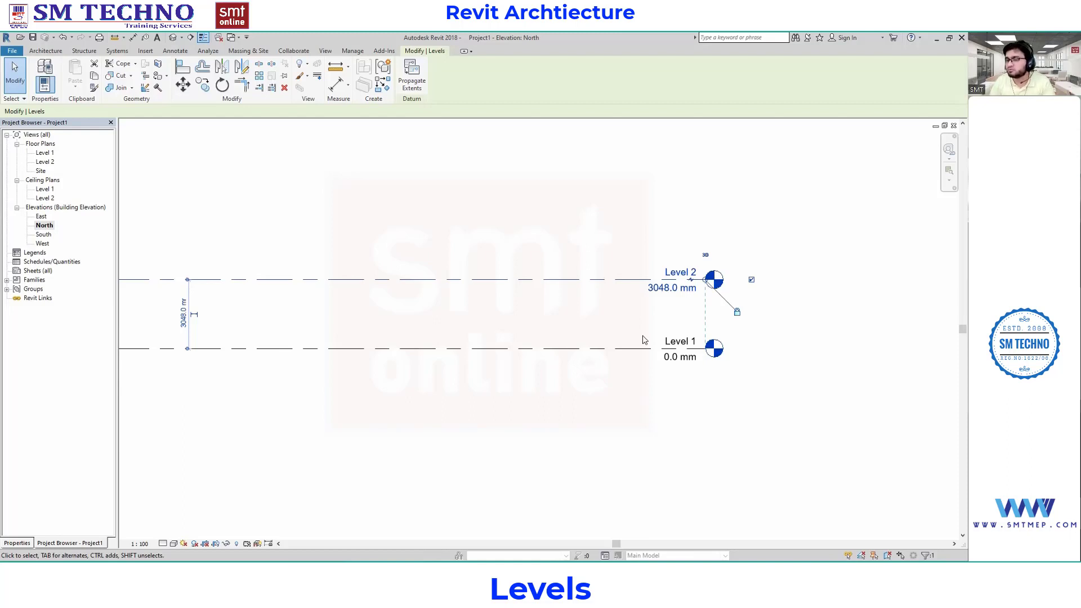
Restore Level 2's elevation to 3000 mm and deselect the level
{"action": "left_click", "coordinate": [667, 288]}
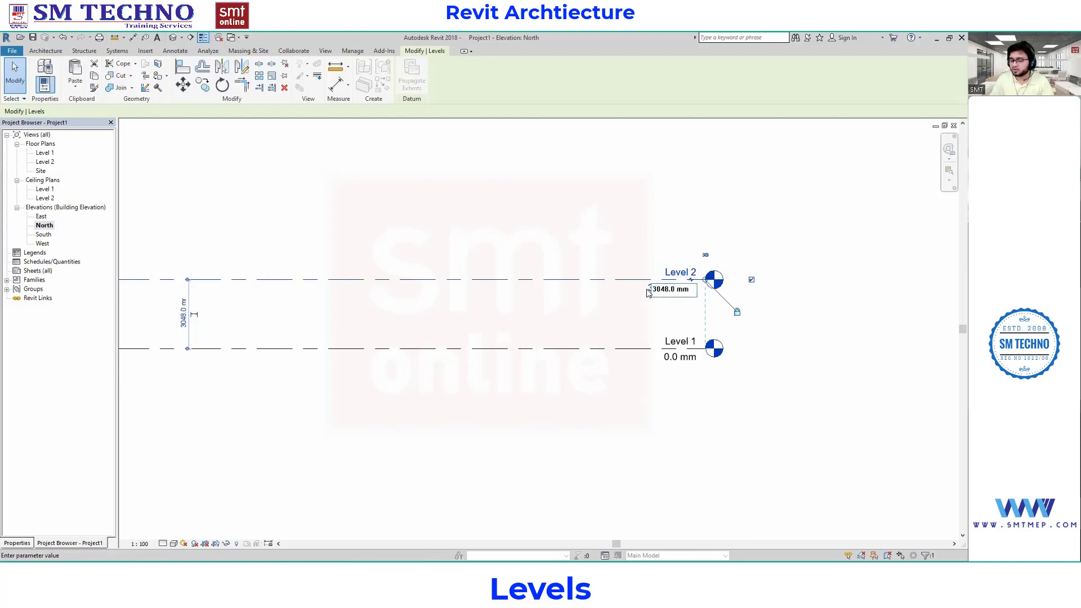
{"action": "key", "text": "BackSpace"}
{"action": "key", "text": "BackSpace"}
{"action": "key", "text": "BackSpace"}
{"action": "type", "text": "000"}
{"action": "key", "text": "Return"}
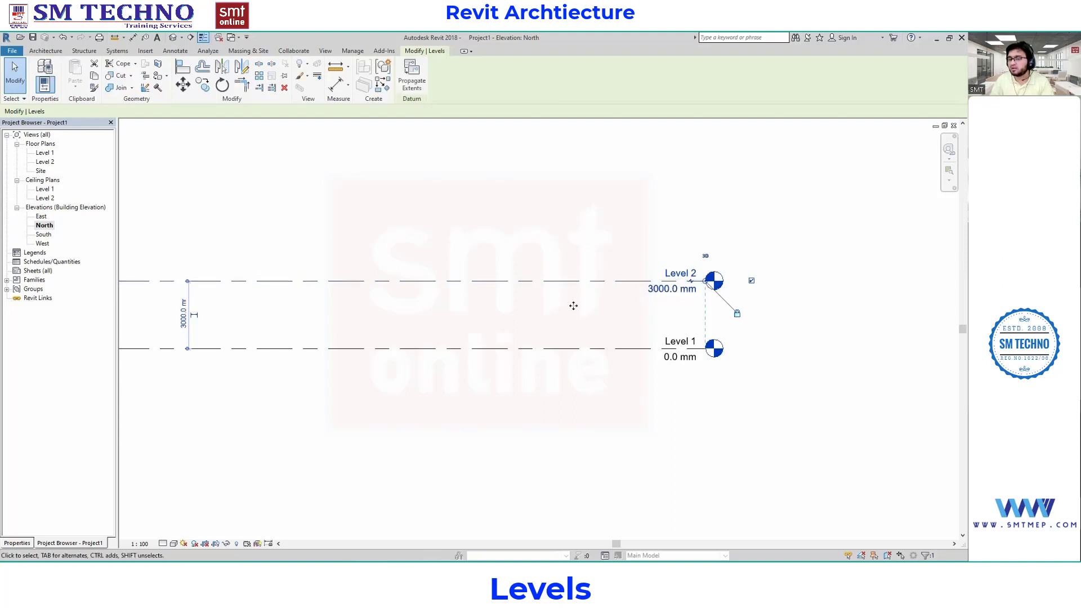
{"action": "left_click", "coordinate": [573, 306]}
{"action": "scroll", "coordinate": [664, 245], "scroll_direction": "down", "scroll_amount": 1}
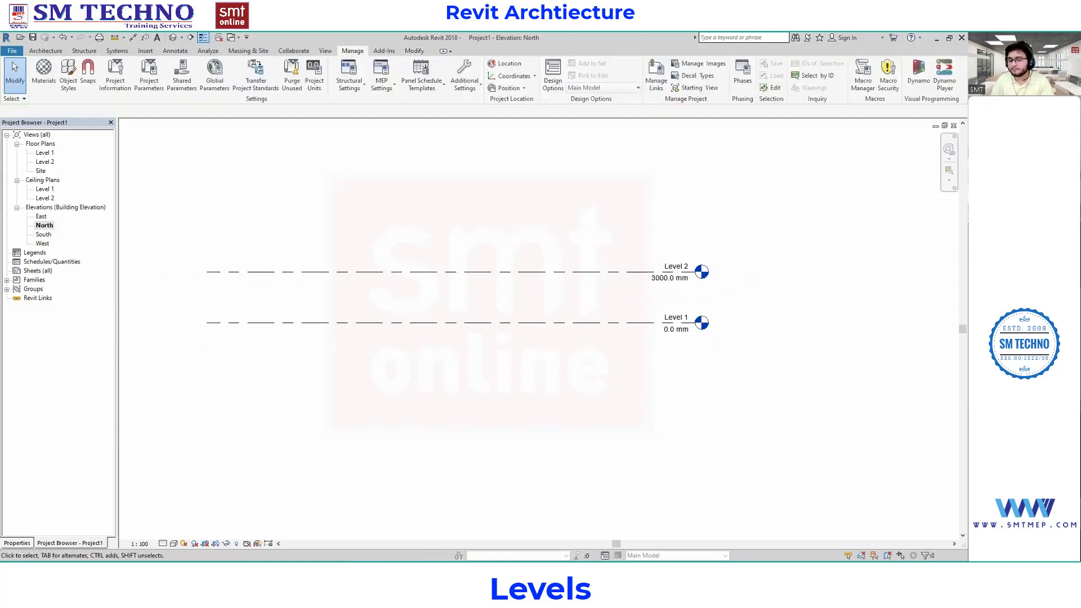
Switch to the Adobe Reader notes and examine the instructions for creating levels by picking lines with an offset
{"action": "key", "text": "alt+Tab"}
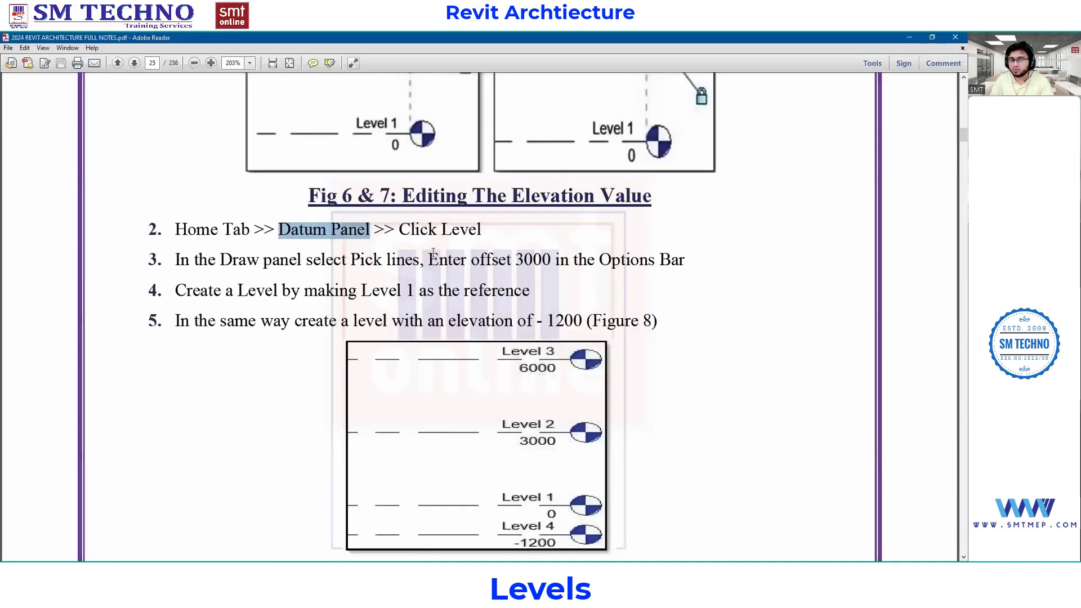
{"action": "key", "text": "alt+Tab"}
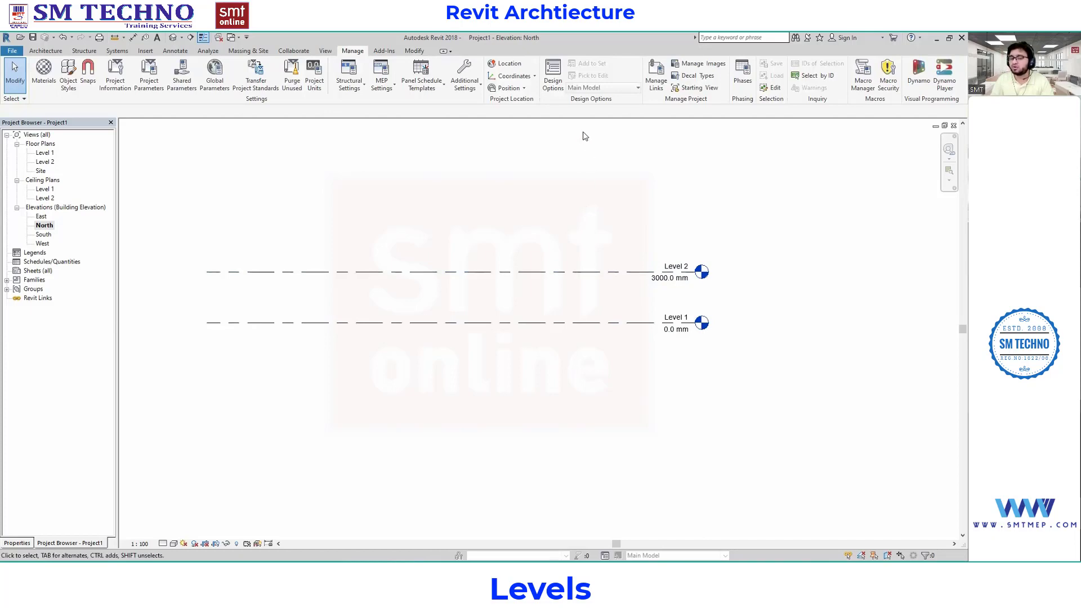
{"action": "left_click", "coordinate": [304, 529]}
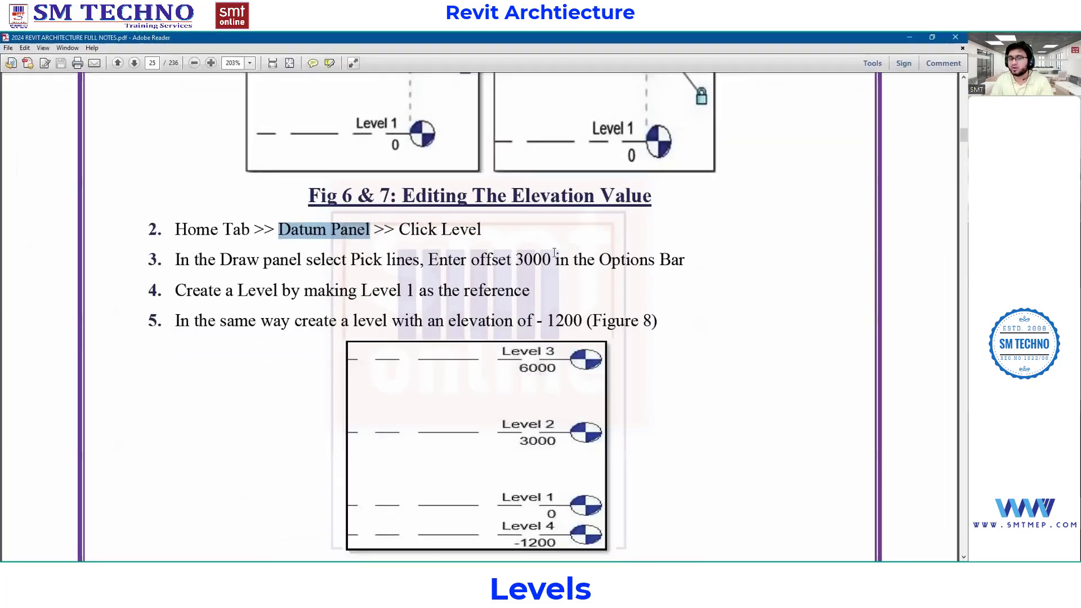
{"action": "left_click_drag", "start_coordinate": [175, 229], "coordinate": [355, 229]}
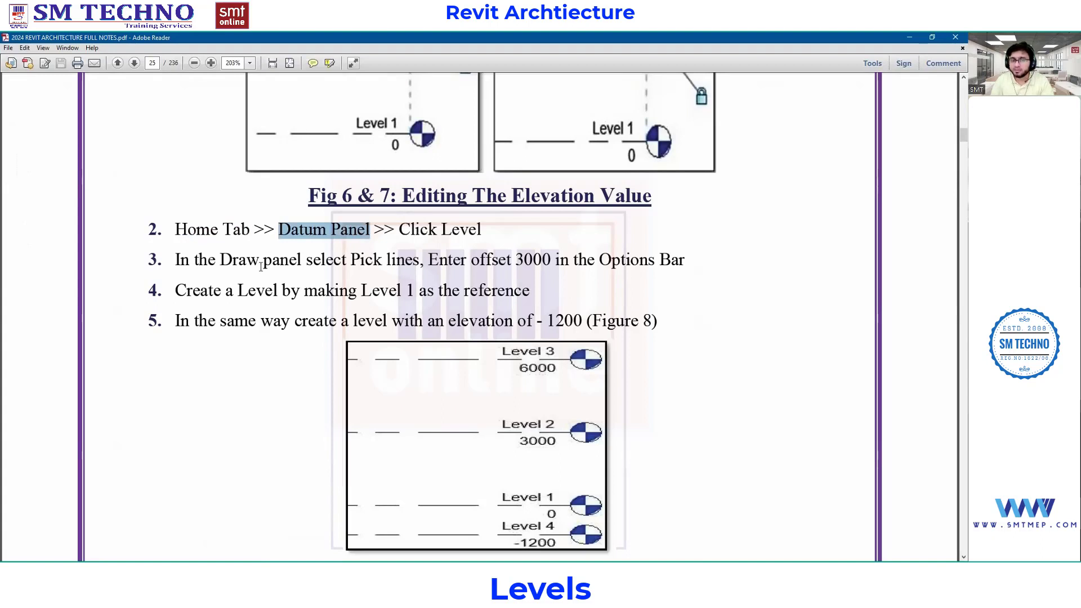
{"action": "left_click_drag", "start_coordinate": [429, 260], "coordinate": [646, 260]}
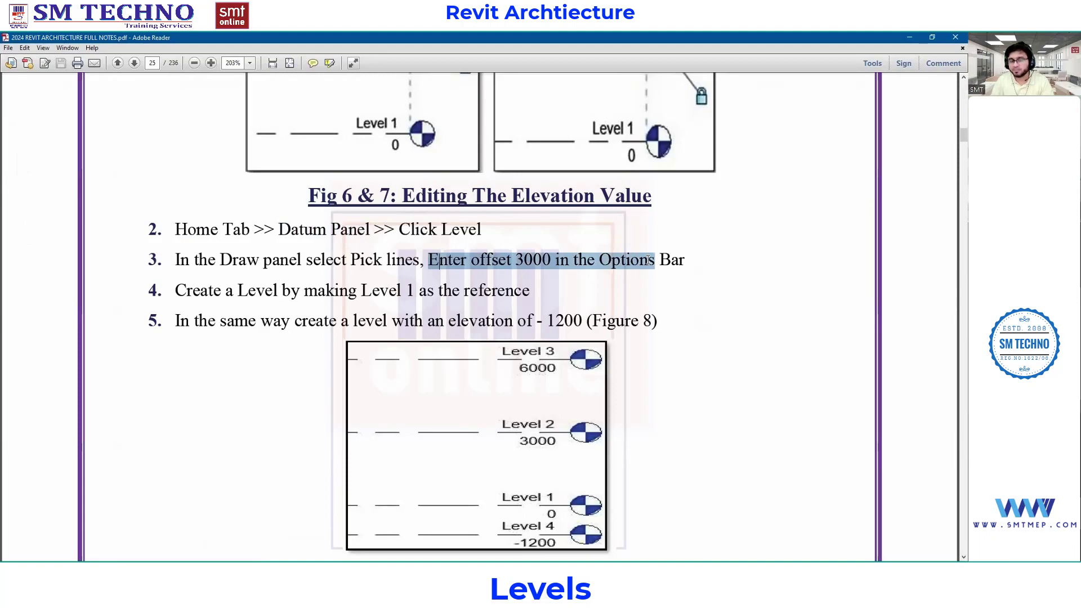
{"action": "left_click_drag", "start_coordinate": [237, 290], "coordinate": [479, 291]}
{"action": "scroll", "coordinate": [556, 234], "scroll_direction": "down", "scroll_amount": 3}
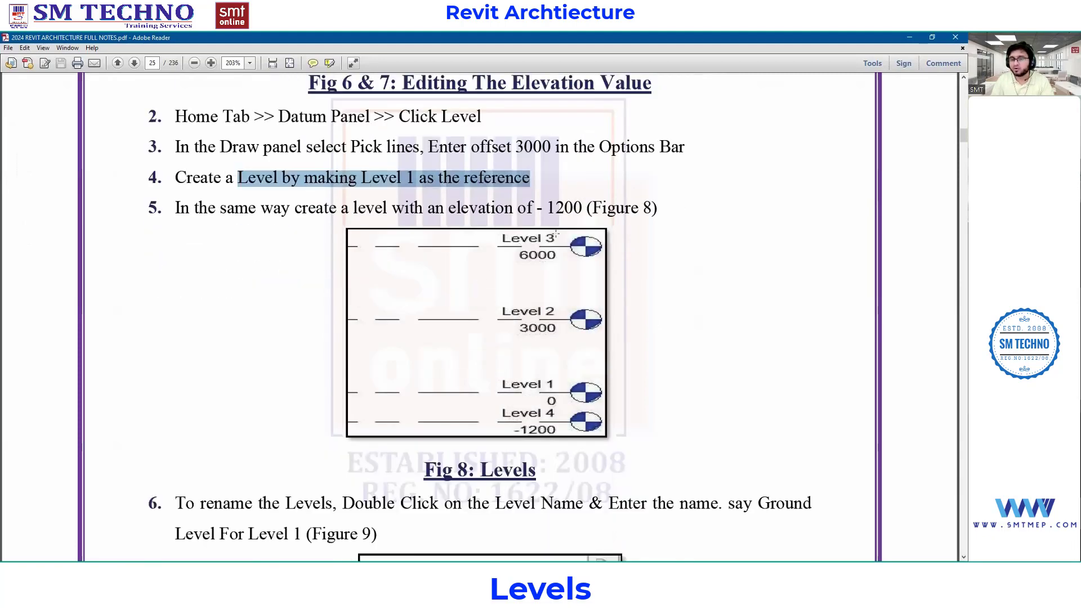
{"action": "left_click_drag", "start_coordinate": [536, 208], "coordinate": [582, 208]}
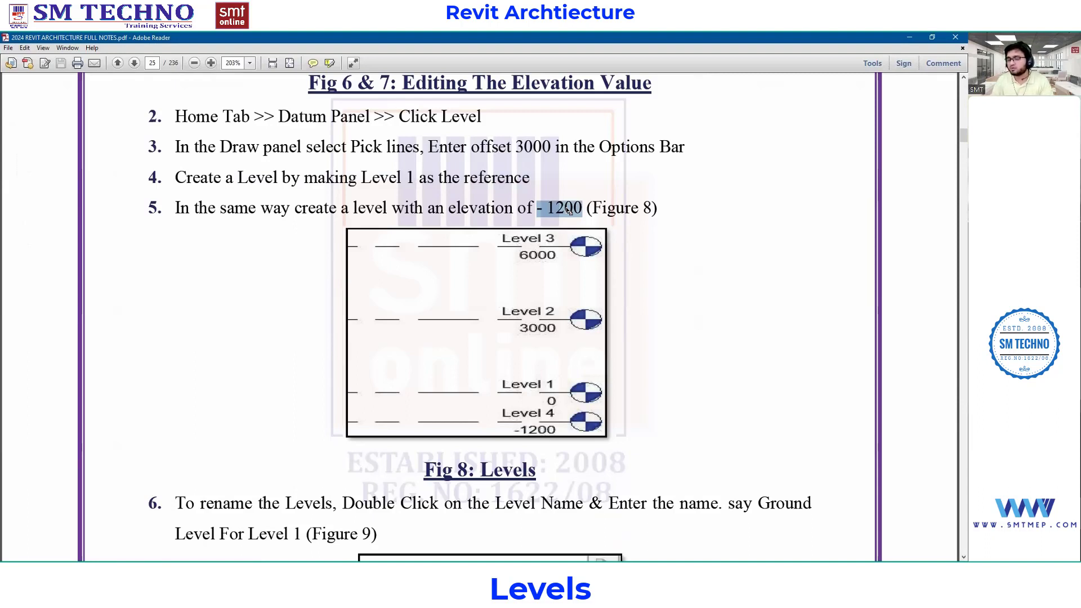
Switch back to Revit and create a level 3000 mm above Level 2 using the Level tool with Pick Lines
{"action": "key", "text": "alt+Tab"}
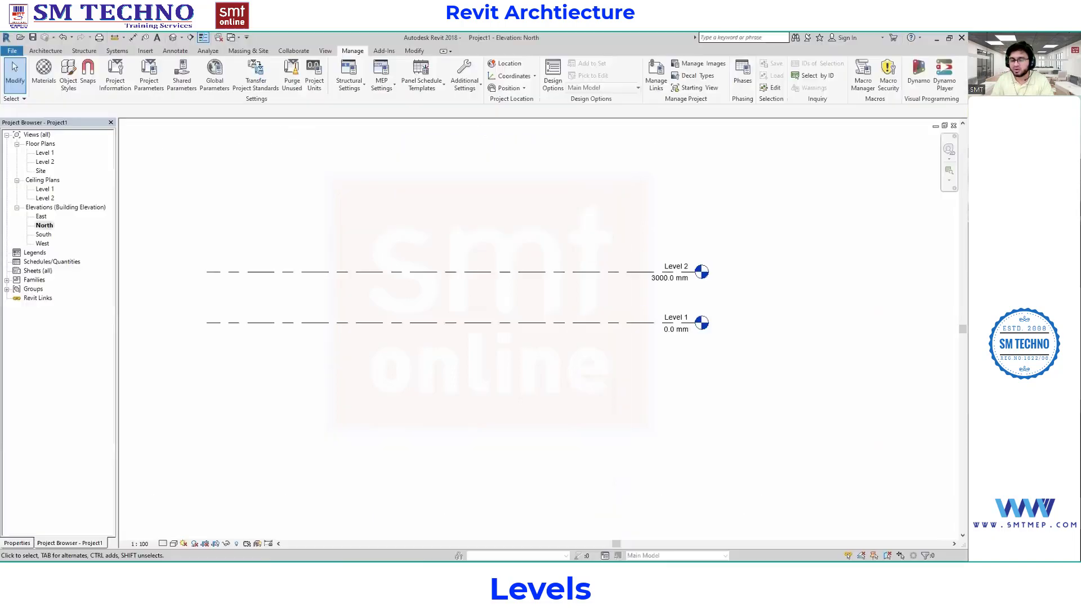
{"action": "left_click", "coordinate": [40, 52]}
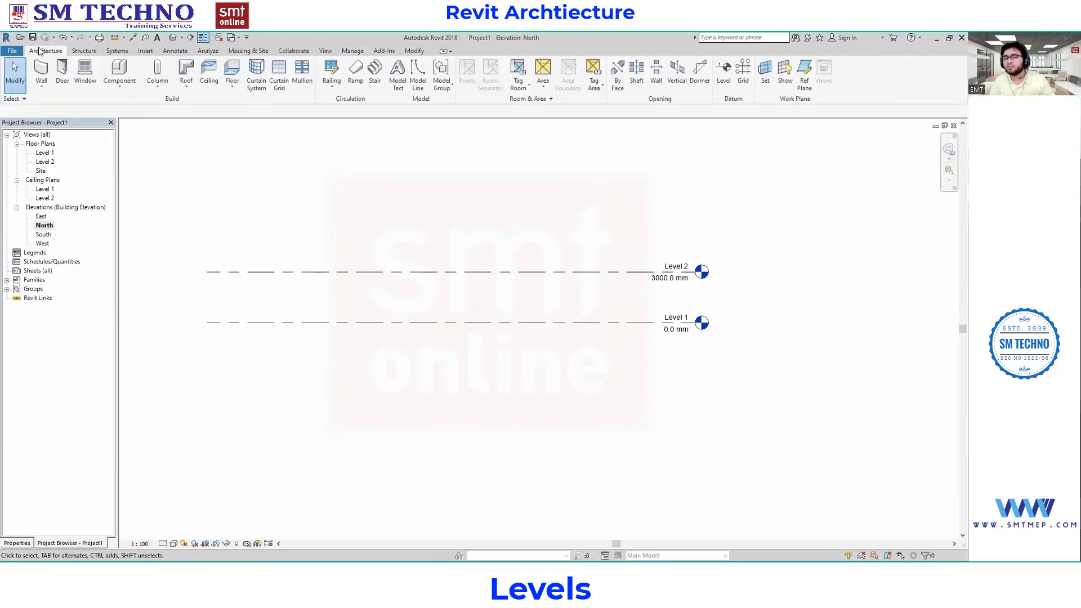
{"action": "left_click", "coordinate": [725, 83]}
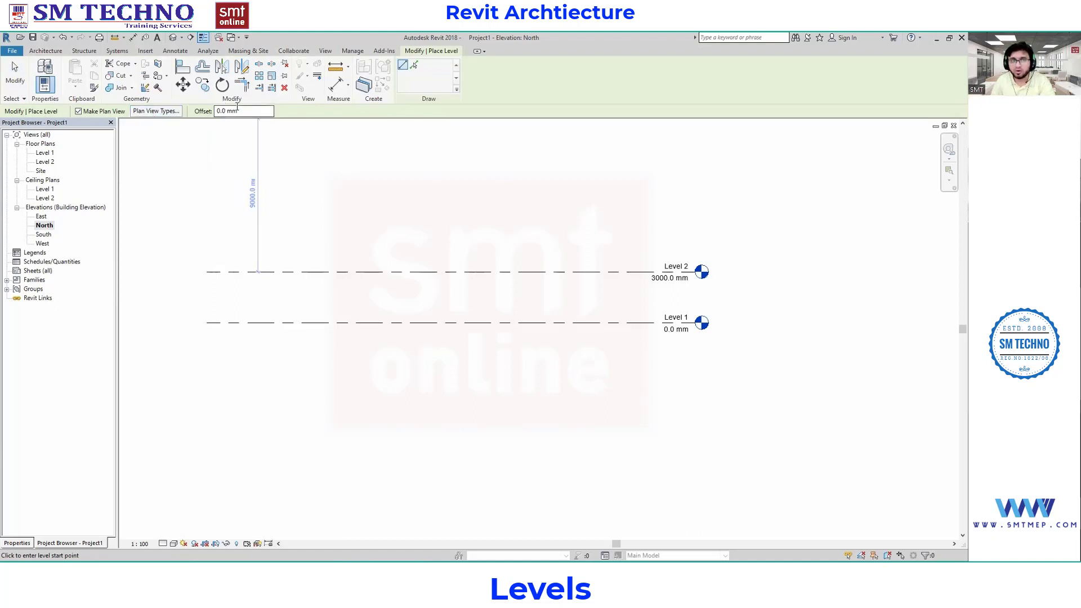
{"action": "double_click", "coordinate": [230, 111]}
{"action": "triple_click", "coordinate": [230, 111]}
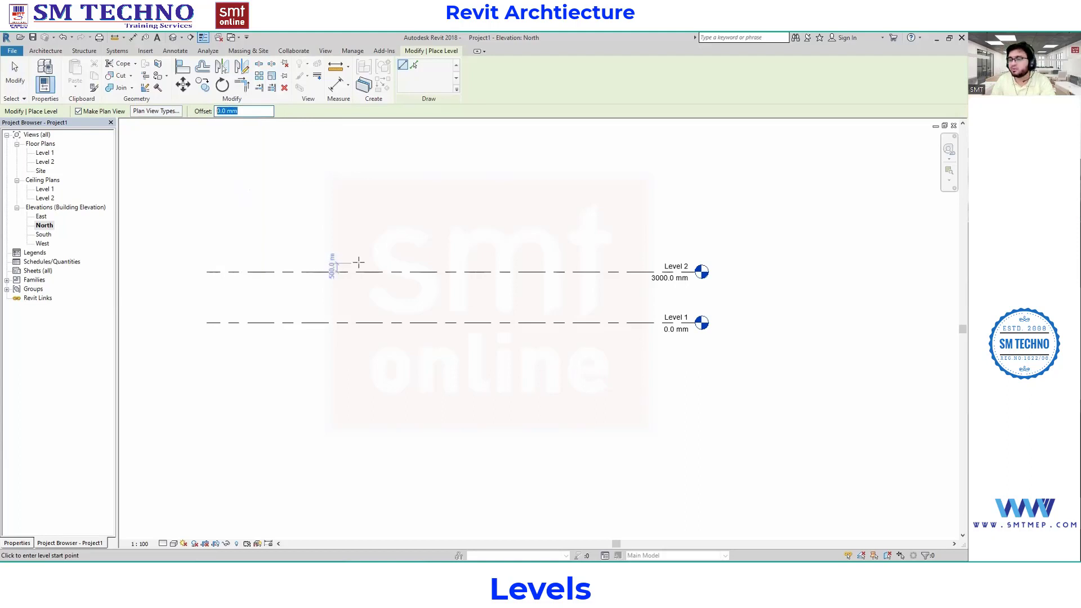
{"action": "type", "text": "3"}
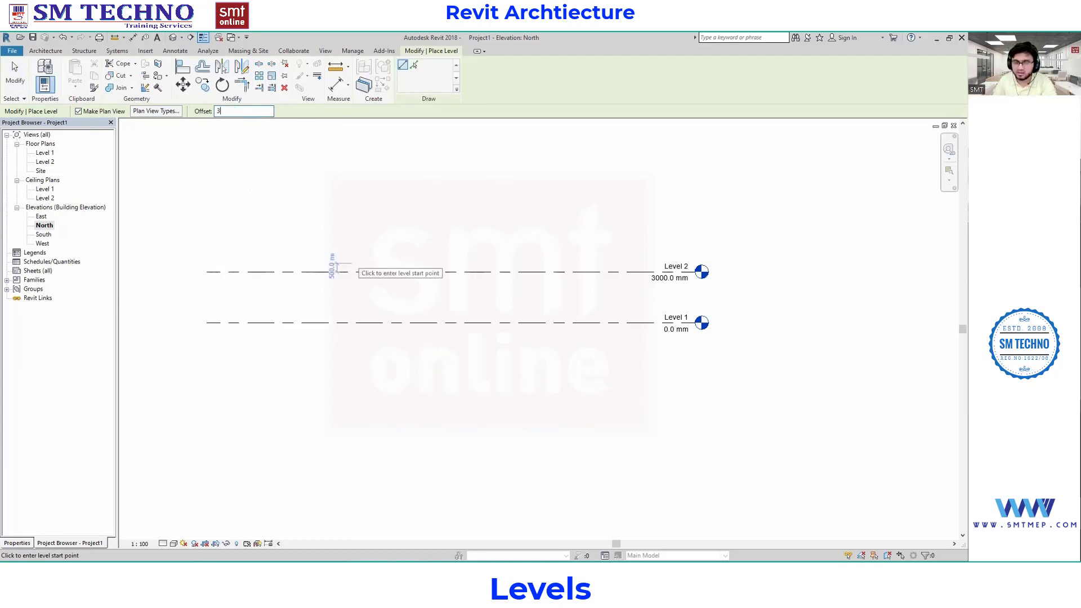
{"action": "type", "text": "000"}
{"action": "key", "text": "Return"}
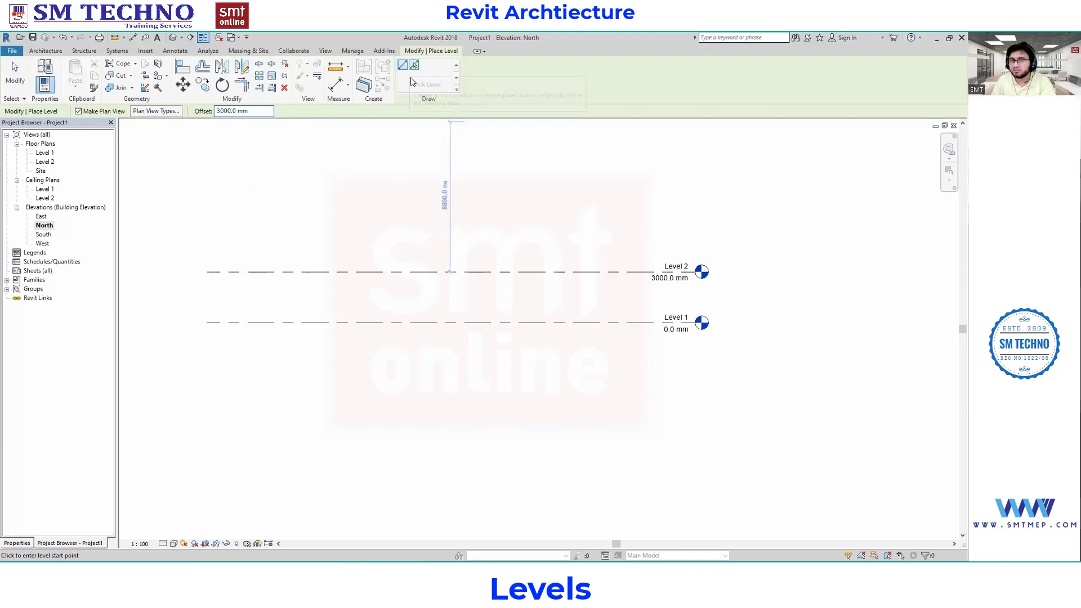
{"action": "left_click", "coordinate": [414, 66]}
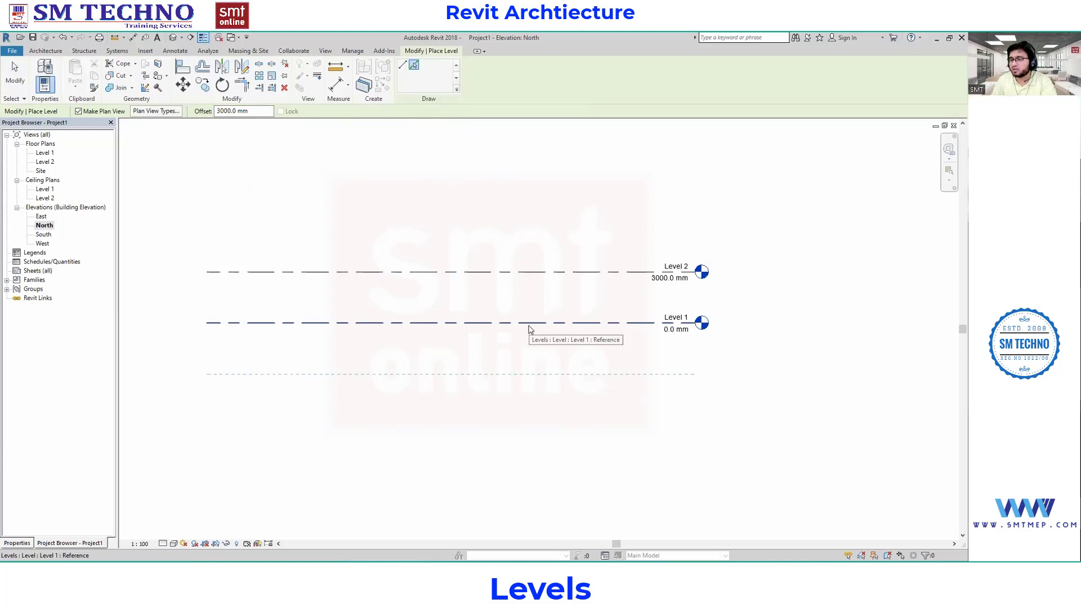
{"action": "left_click", "coordinate": [527, 272]}
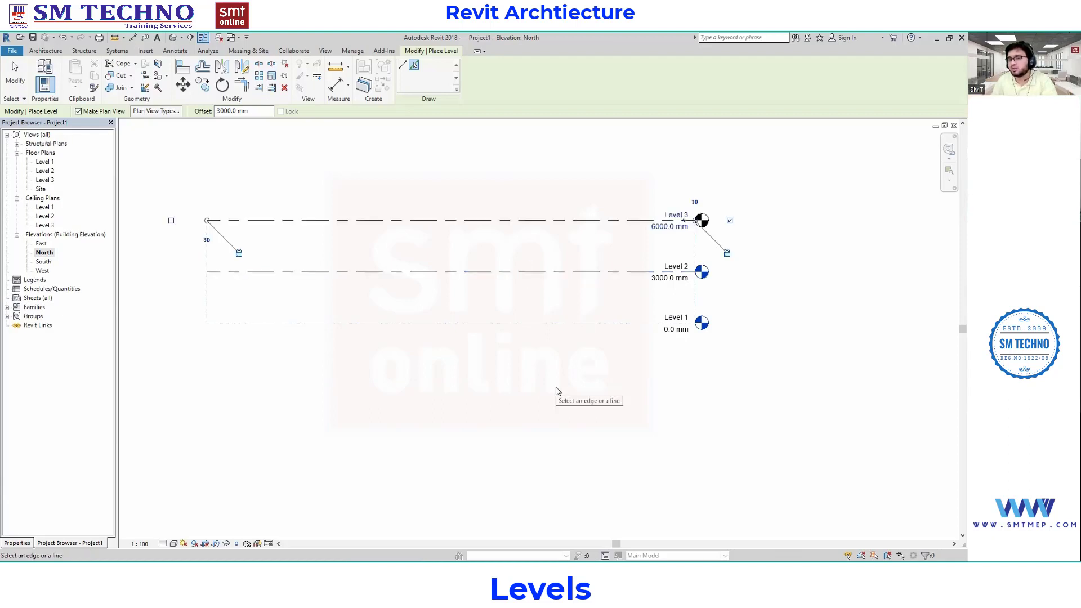
Create another level 3000 mm above Level 3 by picking its line, and exit the Level tool
{"action": "scroll", "coordinate": [596, 342], "scroll_direction": "down", "scroll_amount": 2}
{"action": "left_click", "coordinate": [563, 248]}
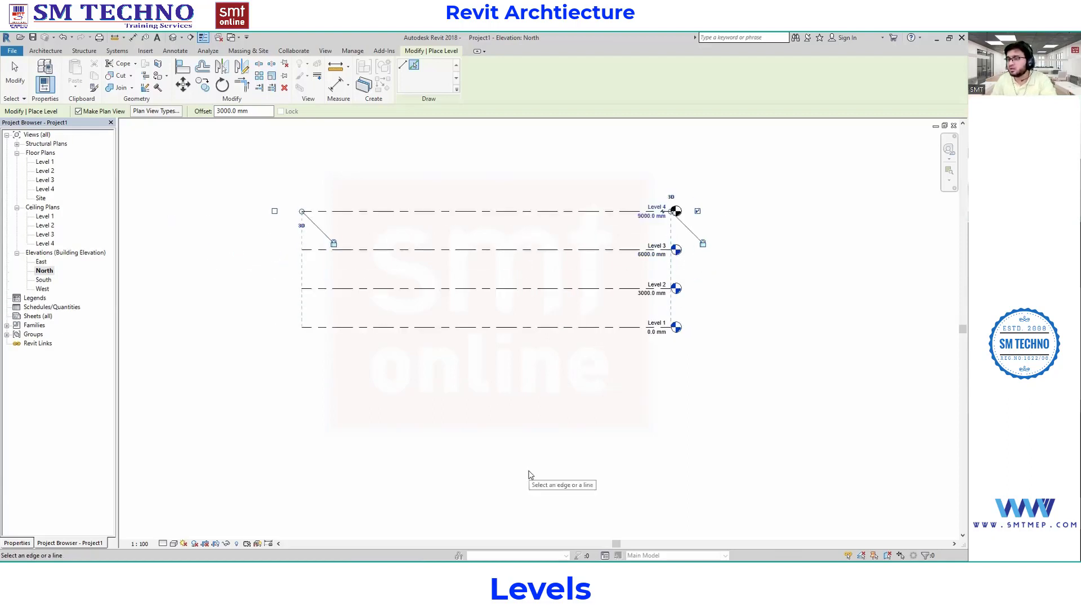
{"action": "right_click", "coordinate": [546, 385]}
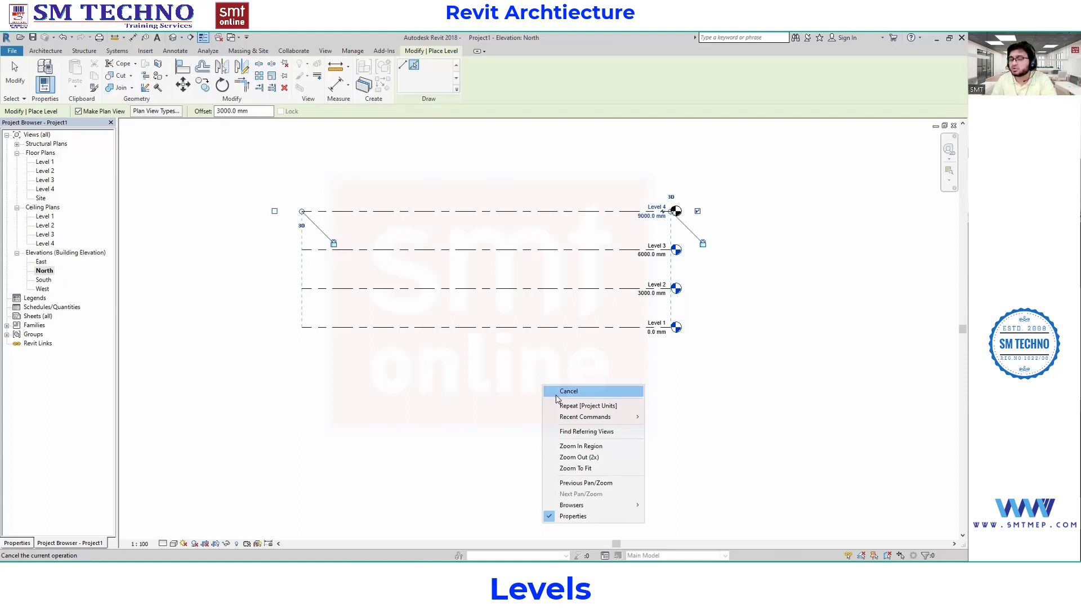
{"action": "left_click", "coordinate": [558, 391]}
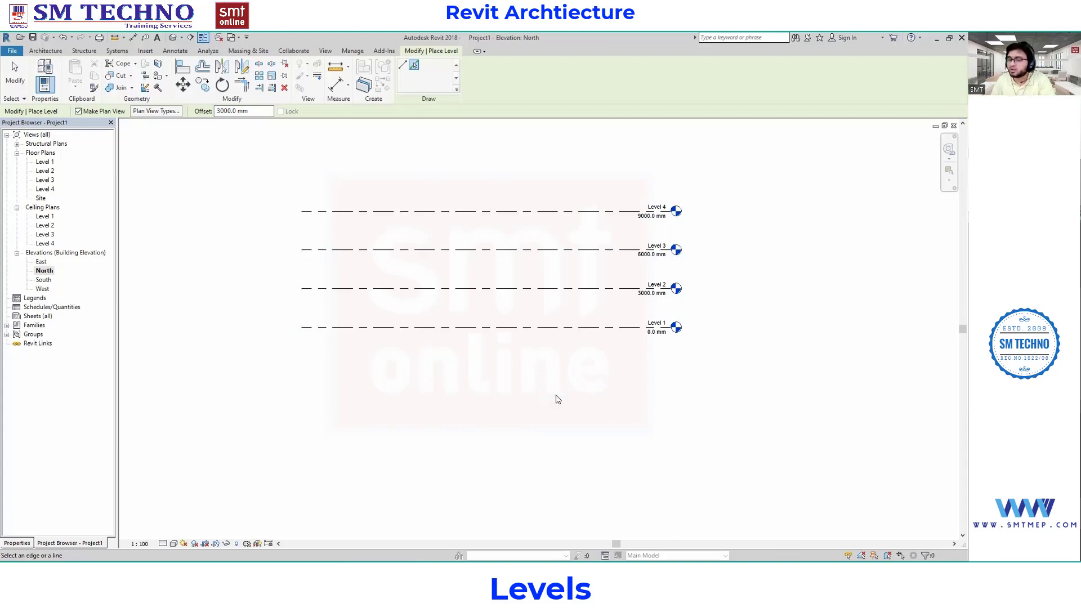
{"action": "right_click", "coordinate": [557, 399]}
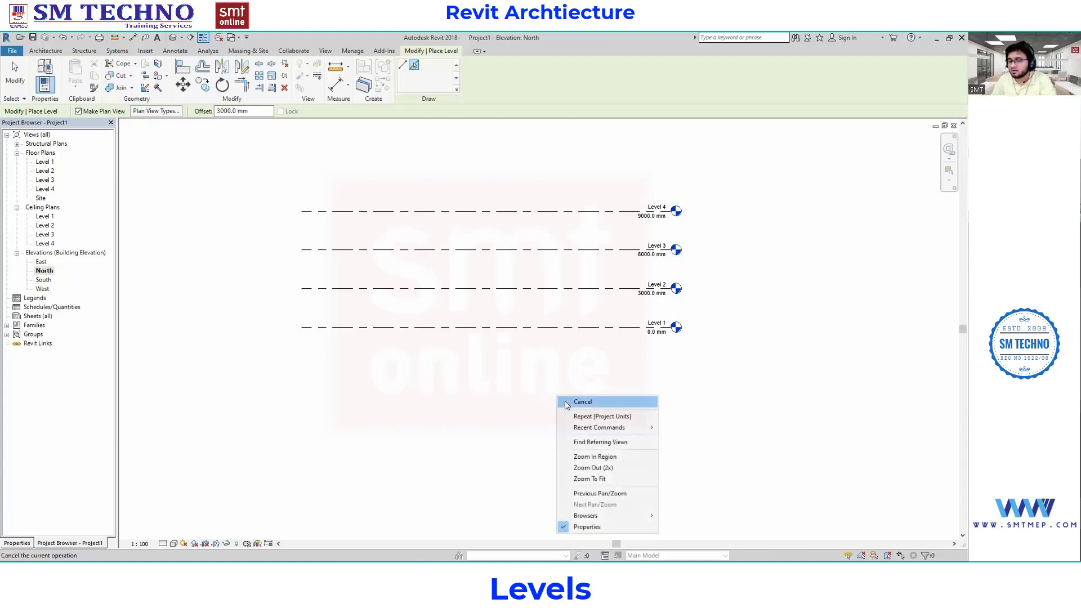
{"action": "left_click", "coordinate": [564, 401]}
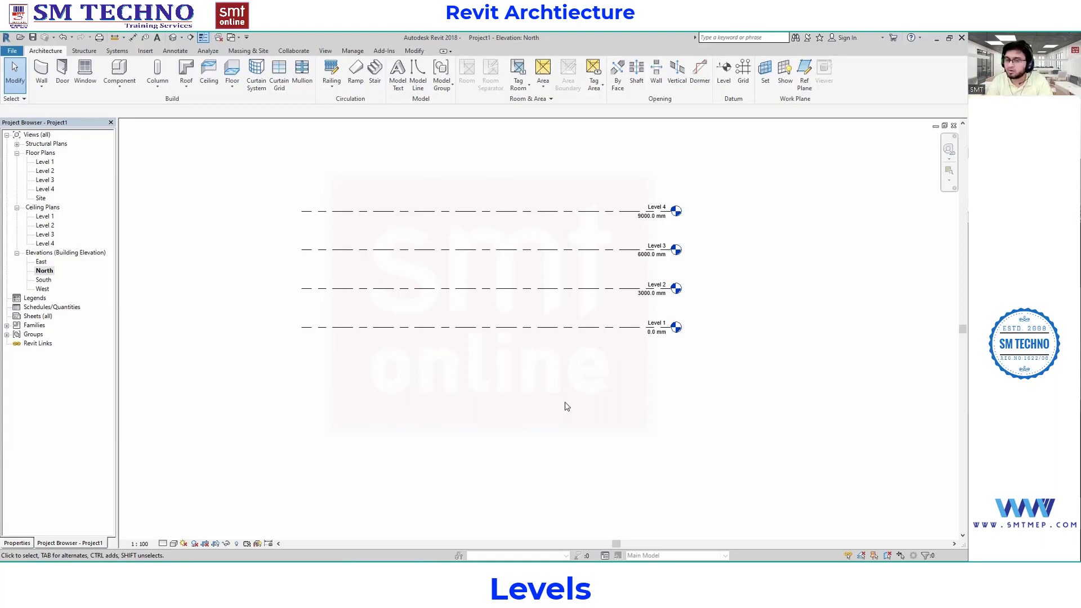
Switch to the Adobe Reader notes to check the level elevations in Figure 8
{"action": "key", "text": "alt+Tab"}
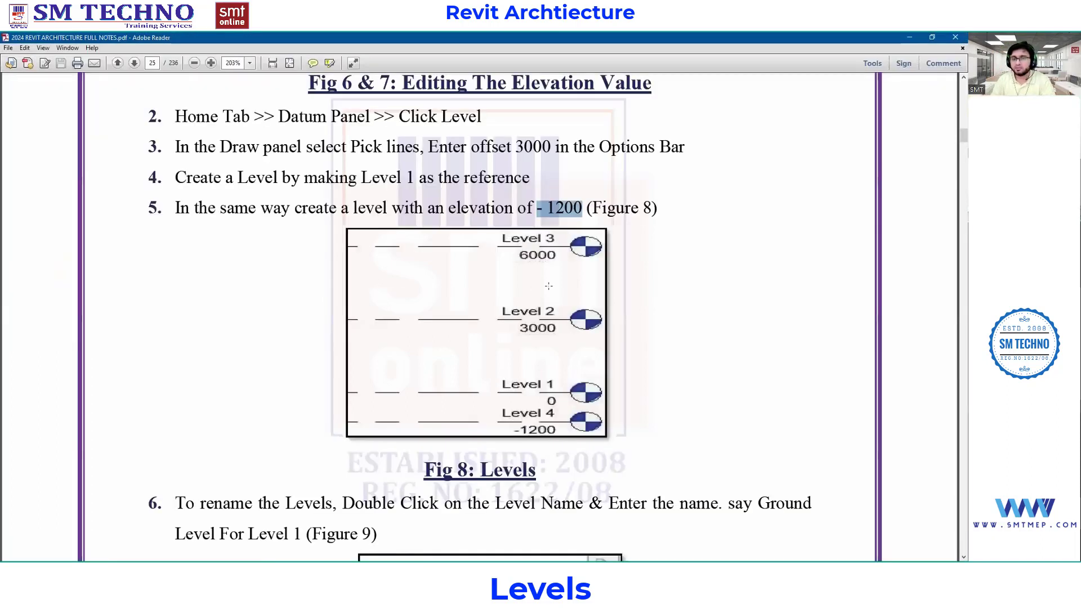